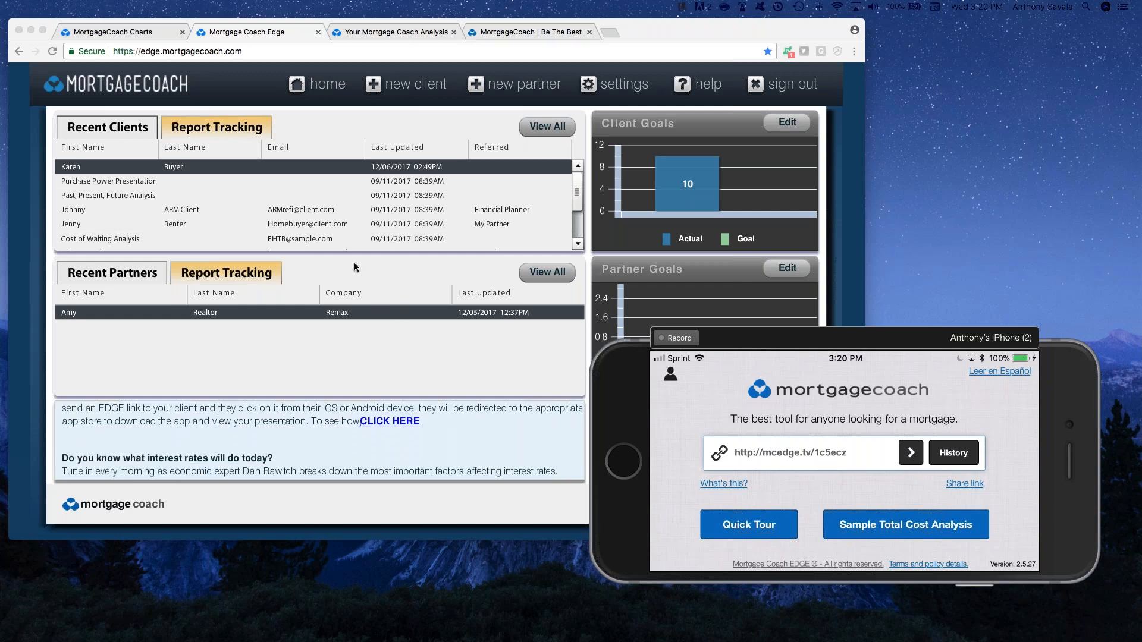
# Step: Open the most recently updated client's record at its contact information and move the phone mirror window clear of the browser page
pyautogui.click(624, 375)
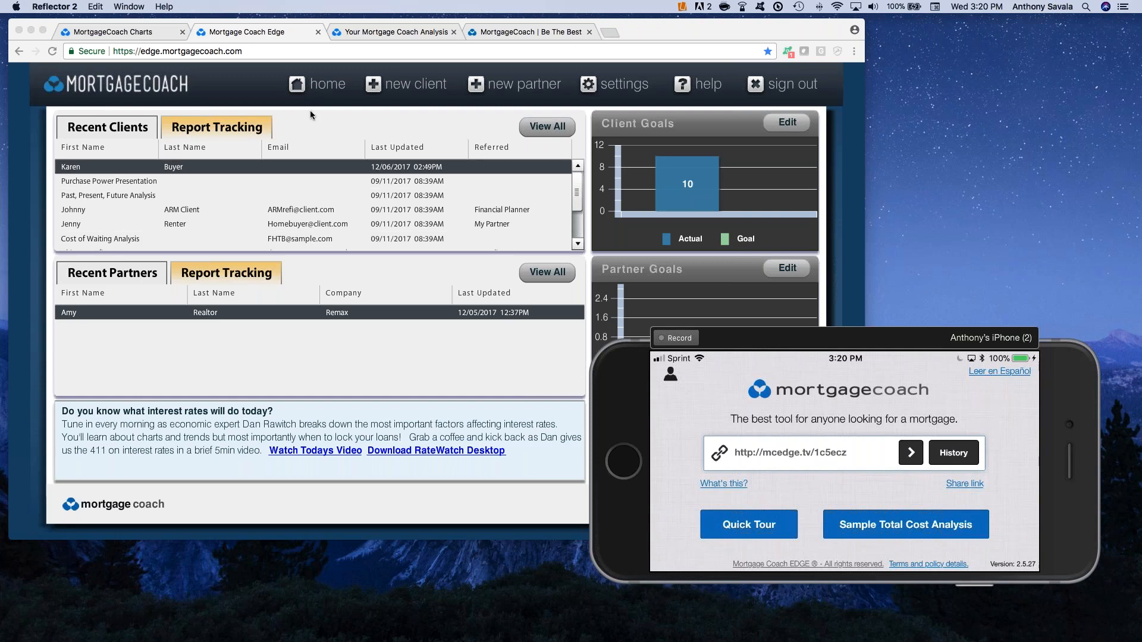
pyautogui.click(179, 169)
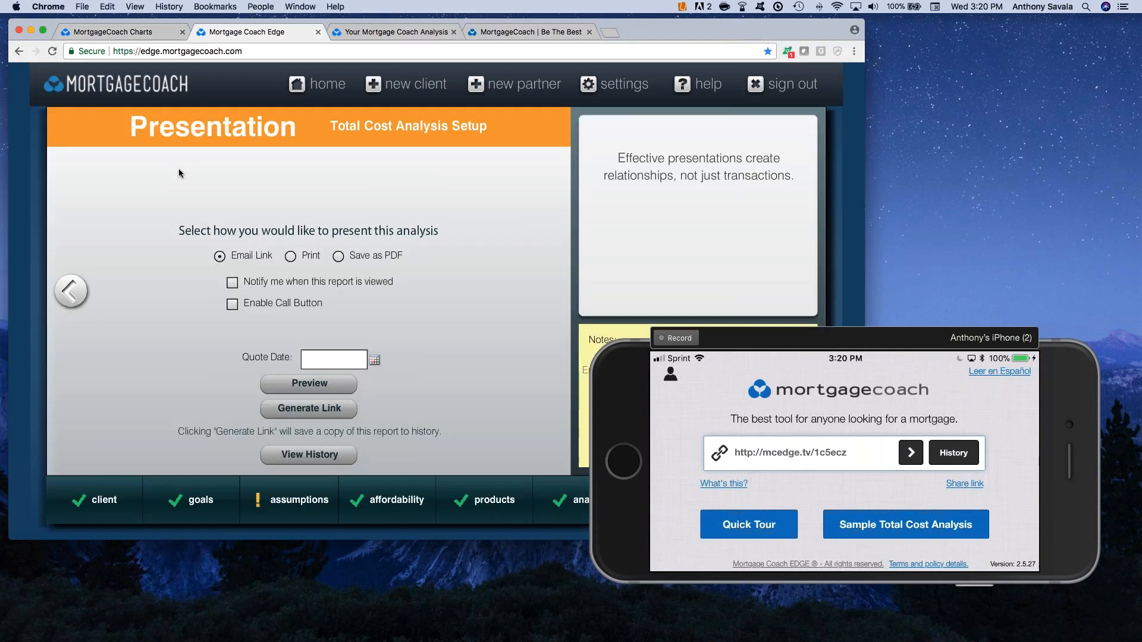
pyautogui.click(95, 500)
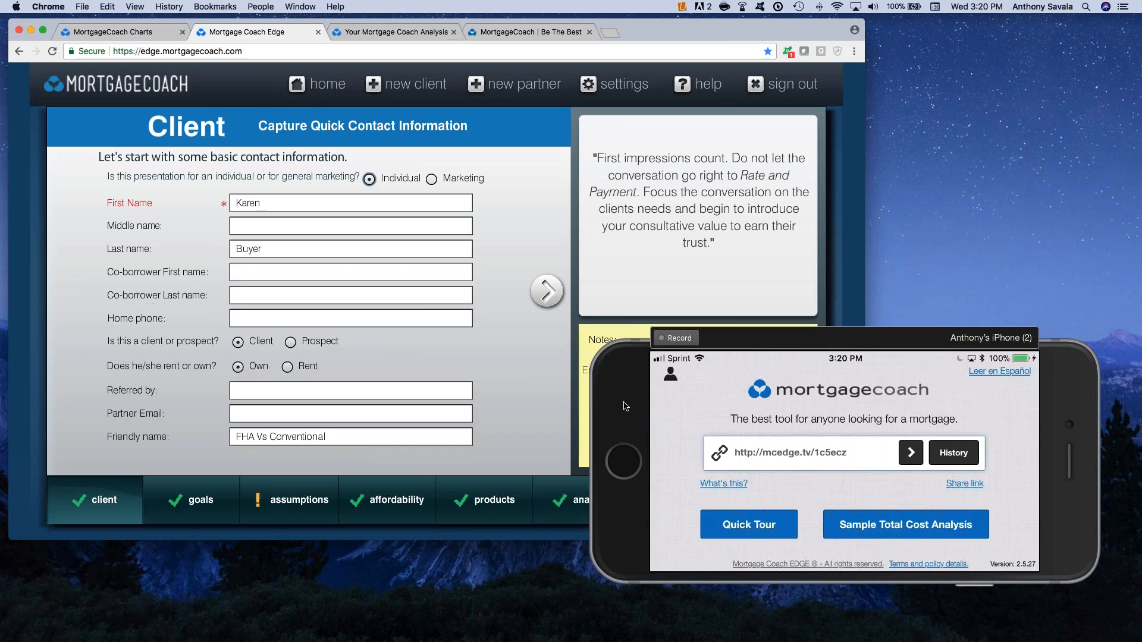
pyautogui.click(1057, 378)
pyautogui.moveTo(1078, 356); pyautogui.dragTo(1141, 495)
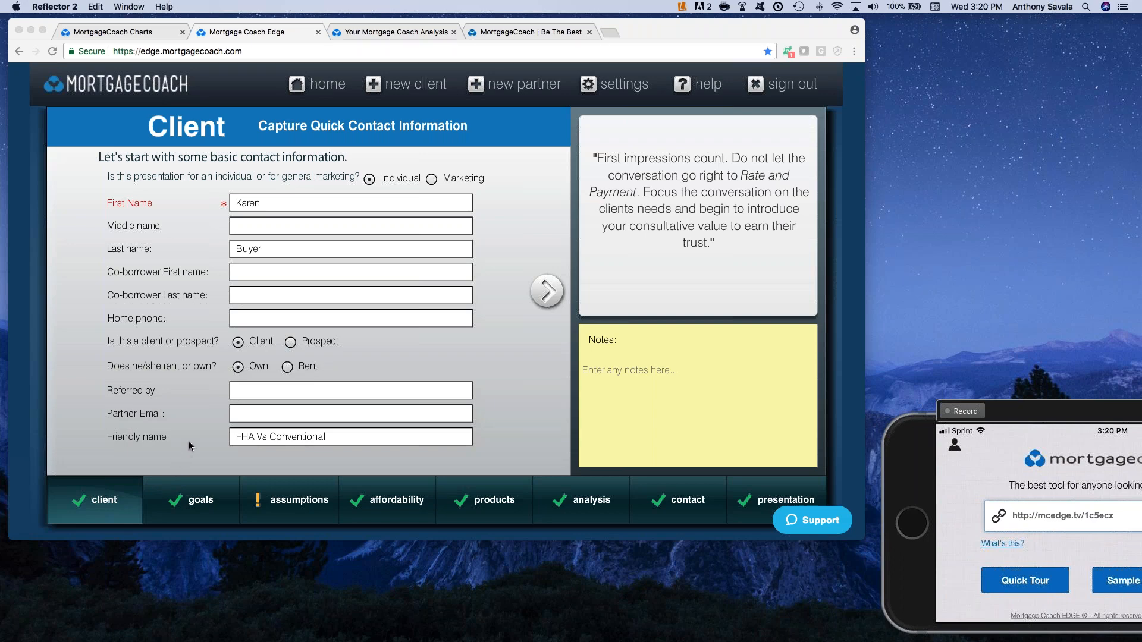
# Step: Review the client's goals, current mortgage assumptions and affordability details
pyautogui.click(178, 500)
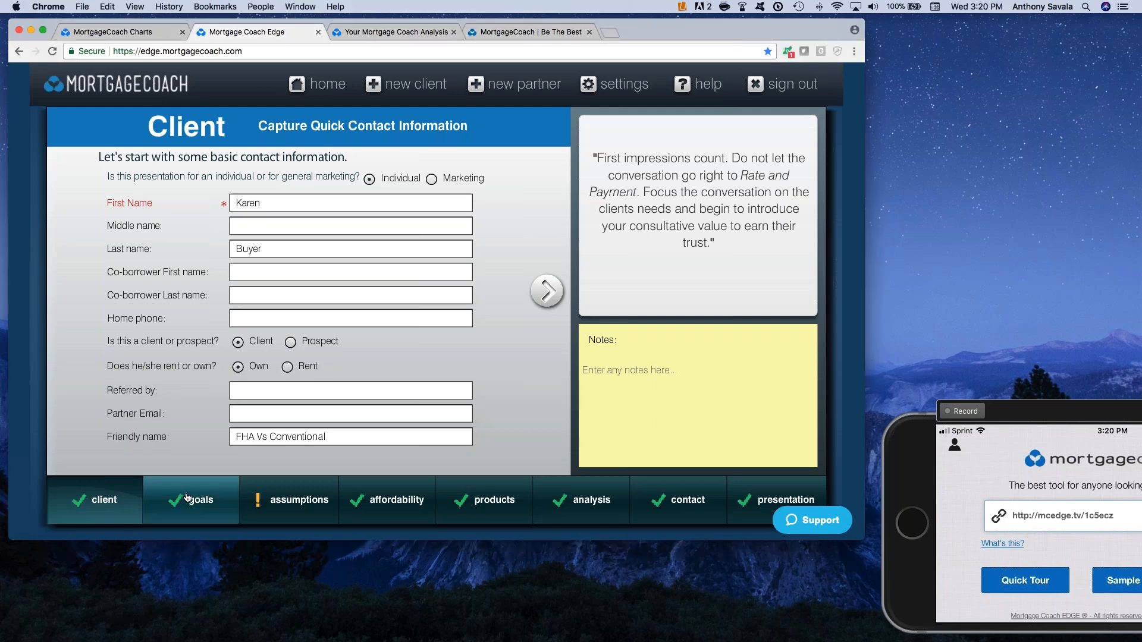
pyautogui.click(183, 503)
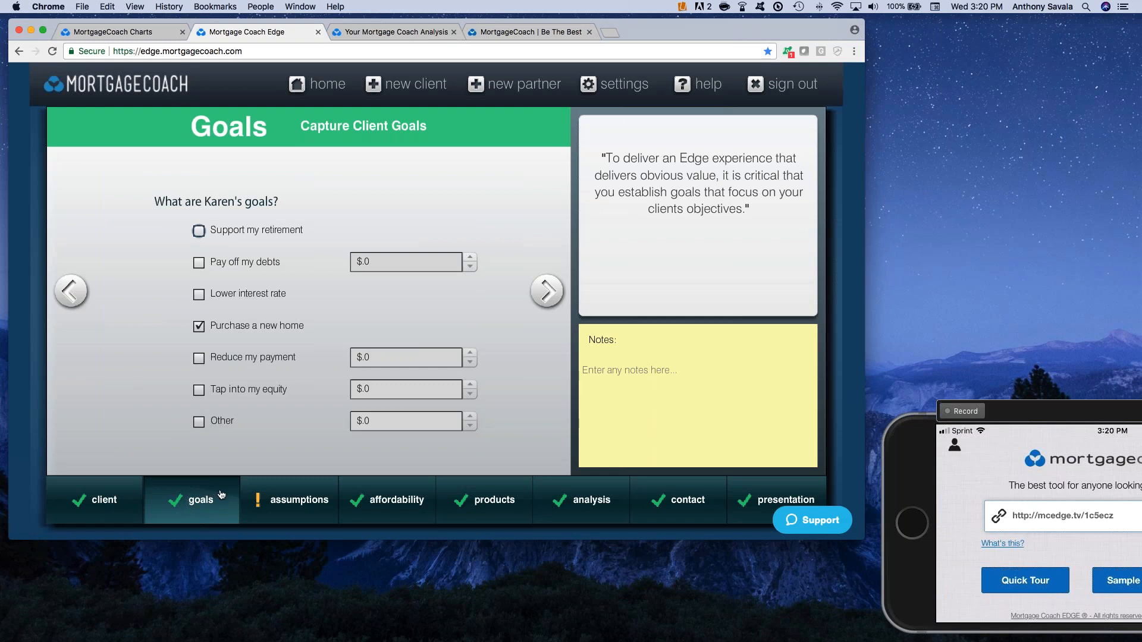
pyautogui.click(319, 501)
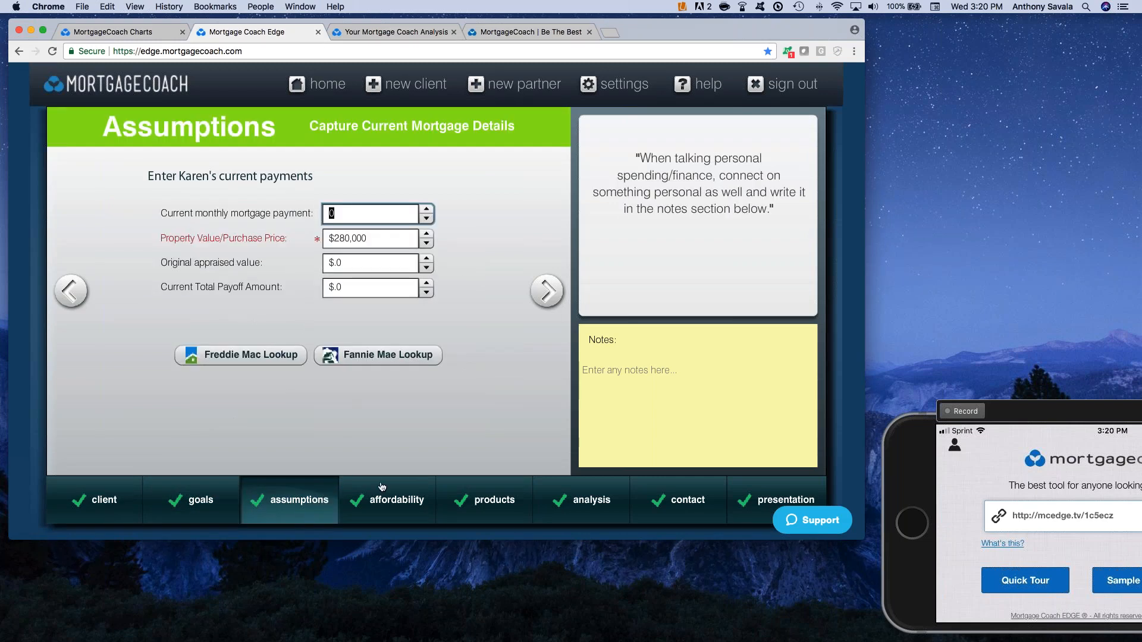
pyautogui.click(410, 501)
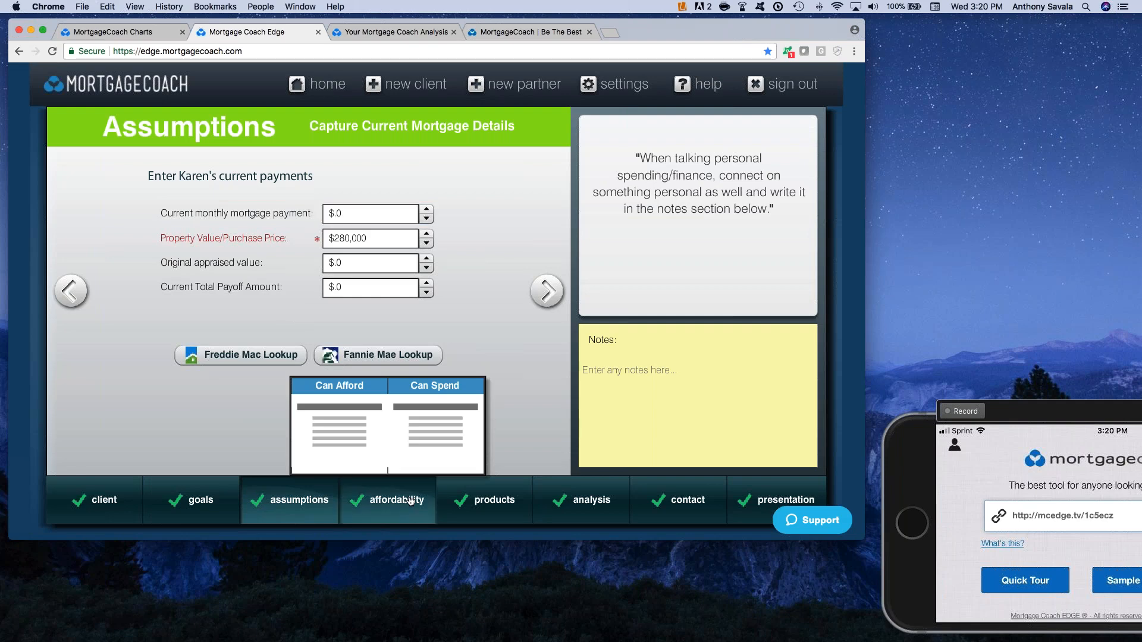
pyautogui.click(410, 502)
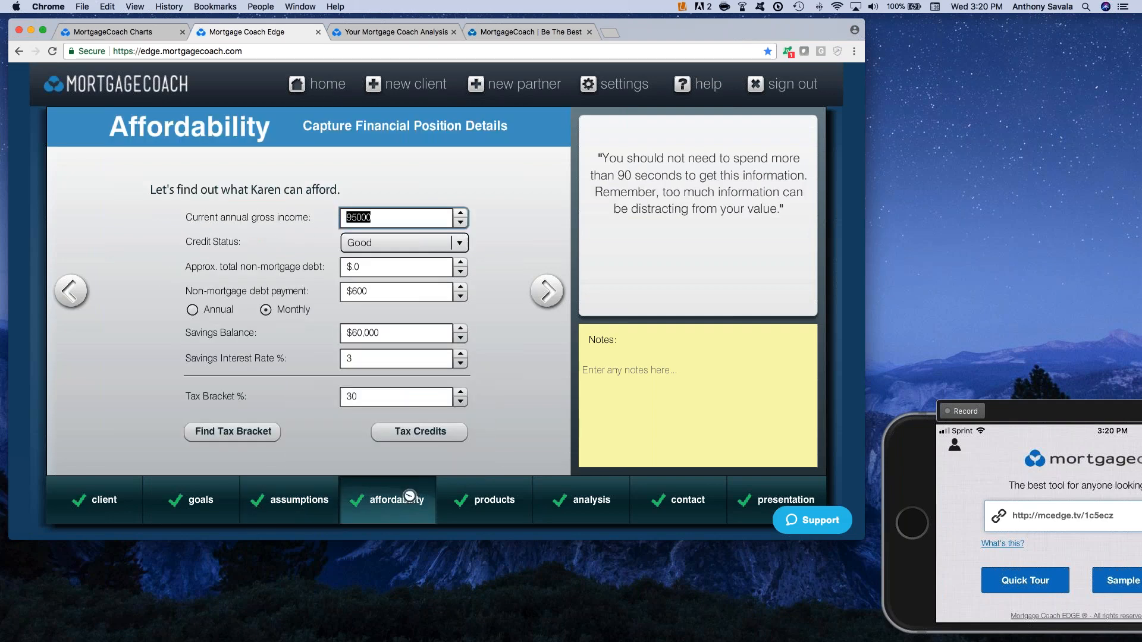
# Step: Open the product details for FHA 30 Fxd and look through the available product templates without applying one
pyautogui.moveTo(477, 499)
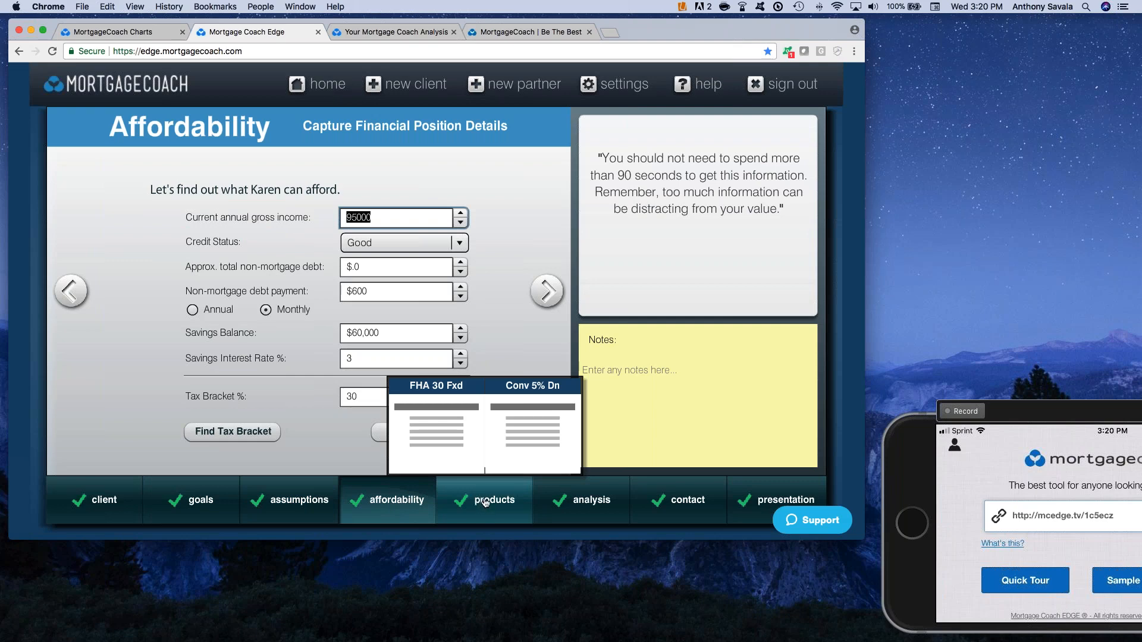
pyautogui.click(484, 500)
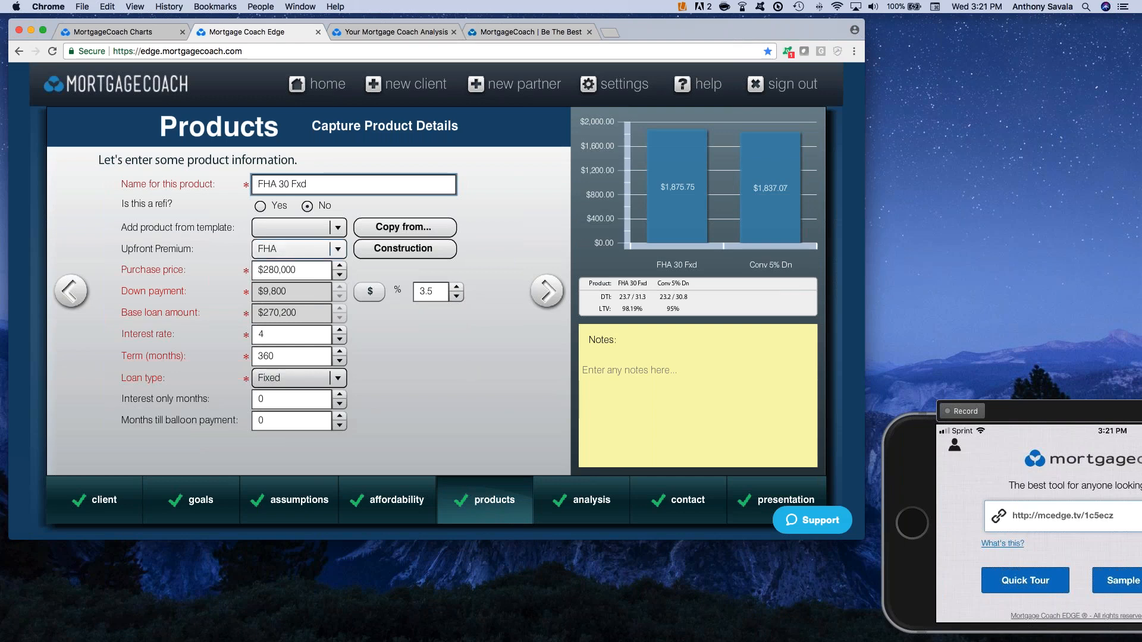
pyautogui.click(328, 232)
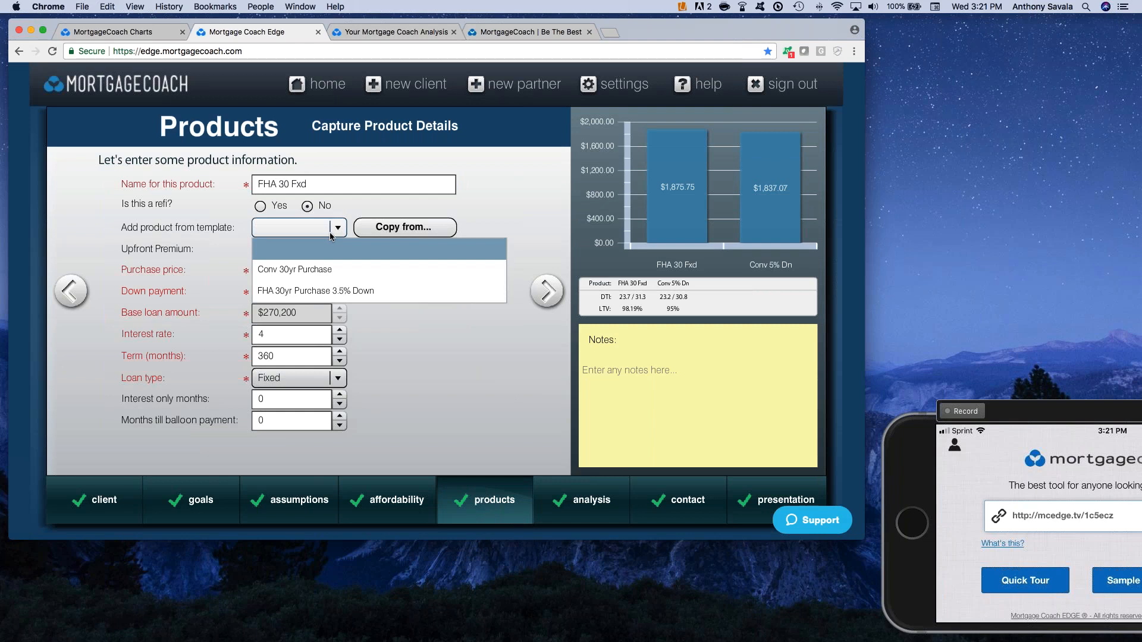
pyautogui.click(405, 333)
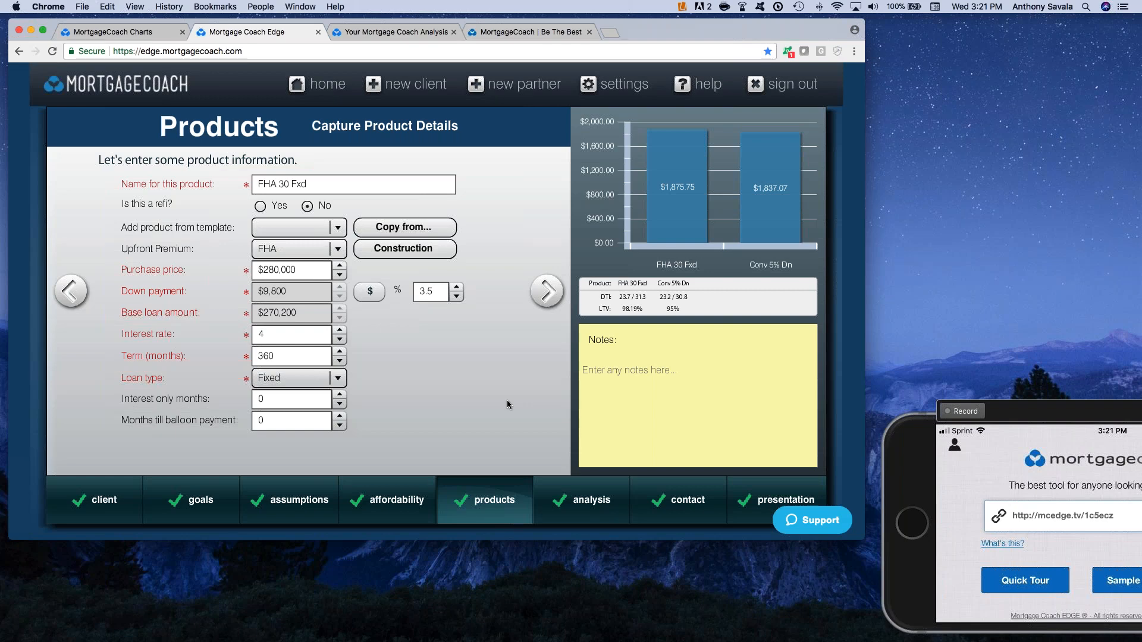
# Step: In the analysis summary, view the long-term chart as Total Interest and MI Paid, and return it to Total Principal Paid
pyautogui.click(565, 499)
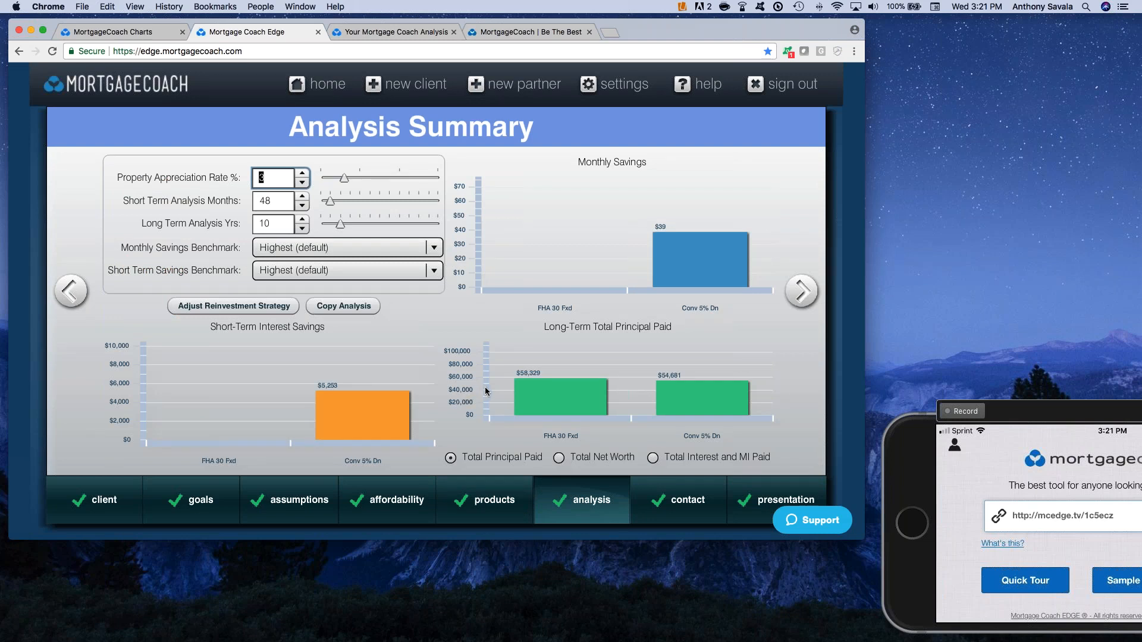
pyautogui.moveTo(546, 396)
pyautogui.click(654, 460)
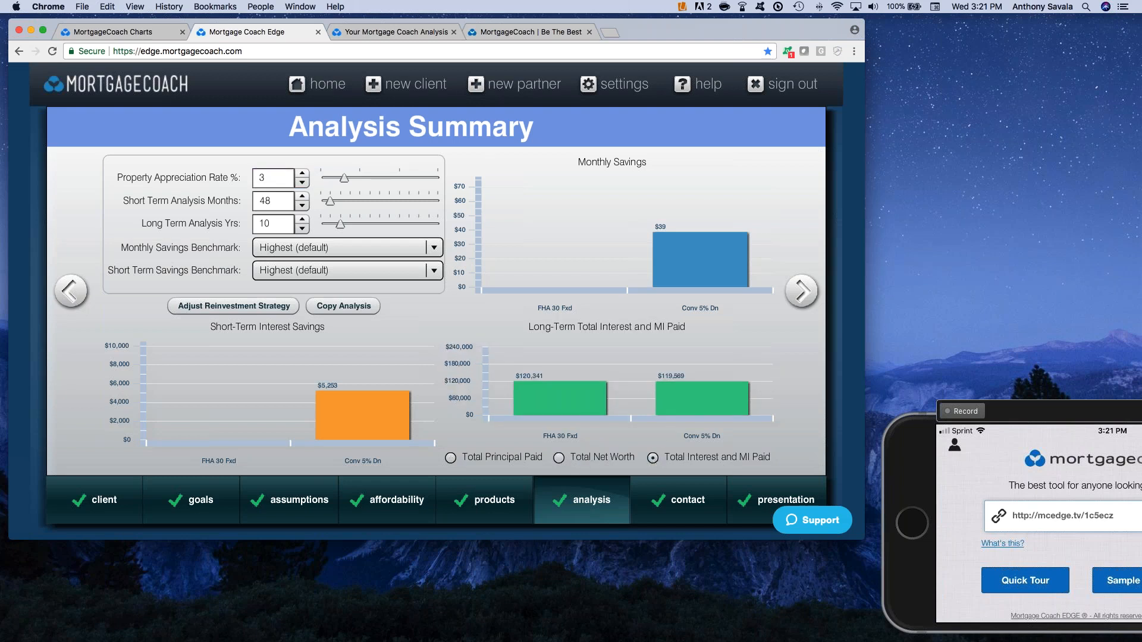
pyautogui.click(450, 458)
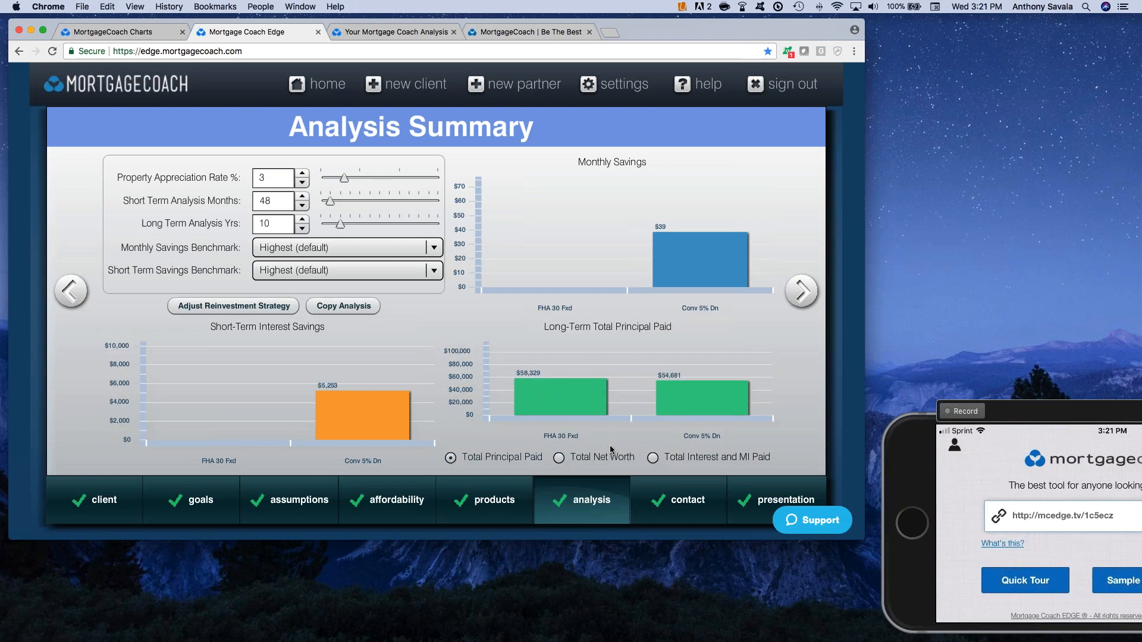
# Step: Generate the shareable report link for the Total Cost Analysis presentation, select the link text and close the dialog
pyautogui.moveTo(758, 500)
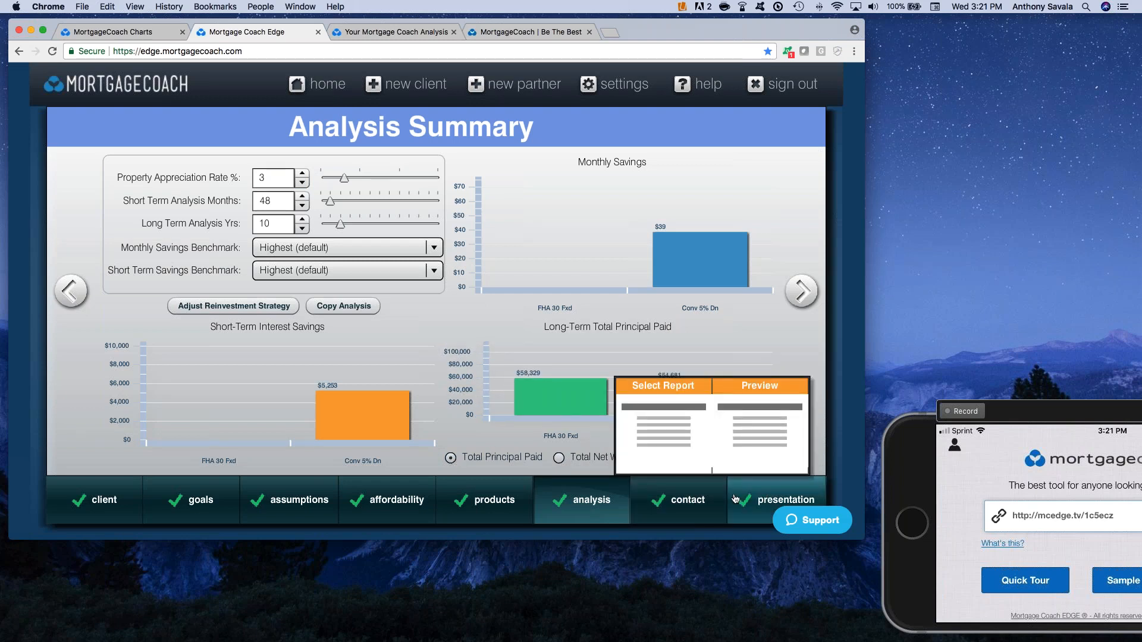
pyautogui.click(763, 460)
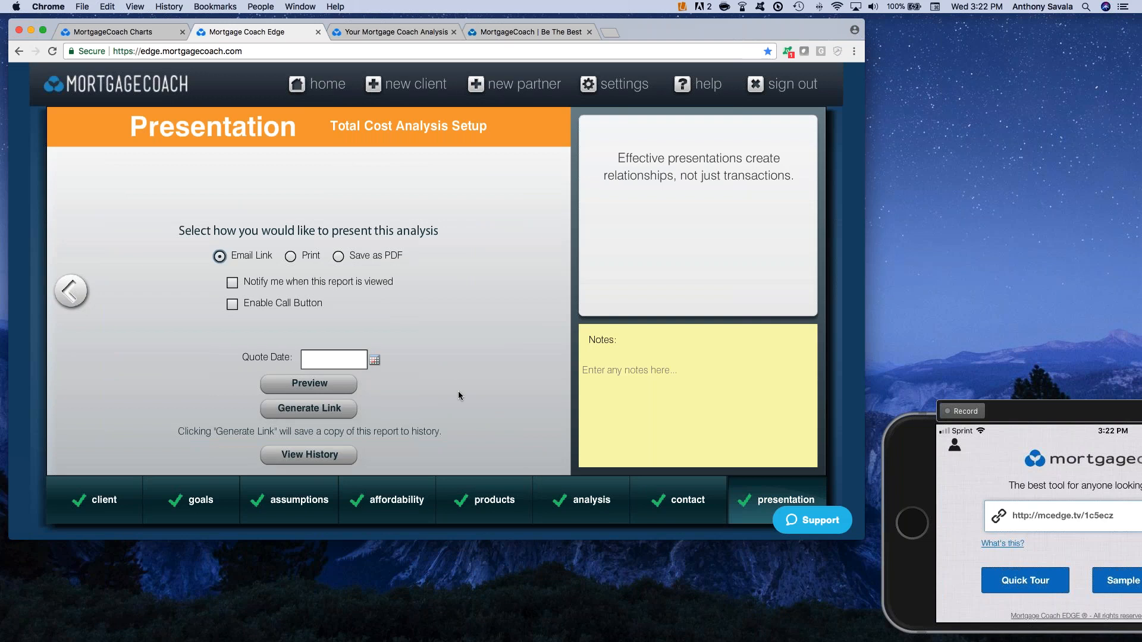
pyautogui.click(324, 408)
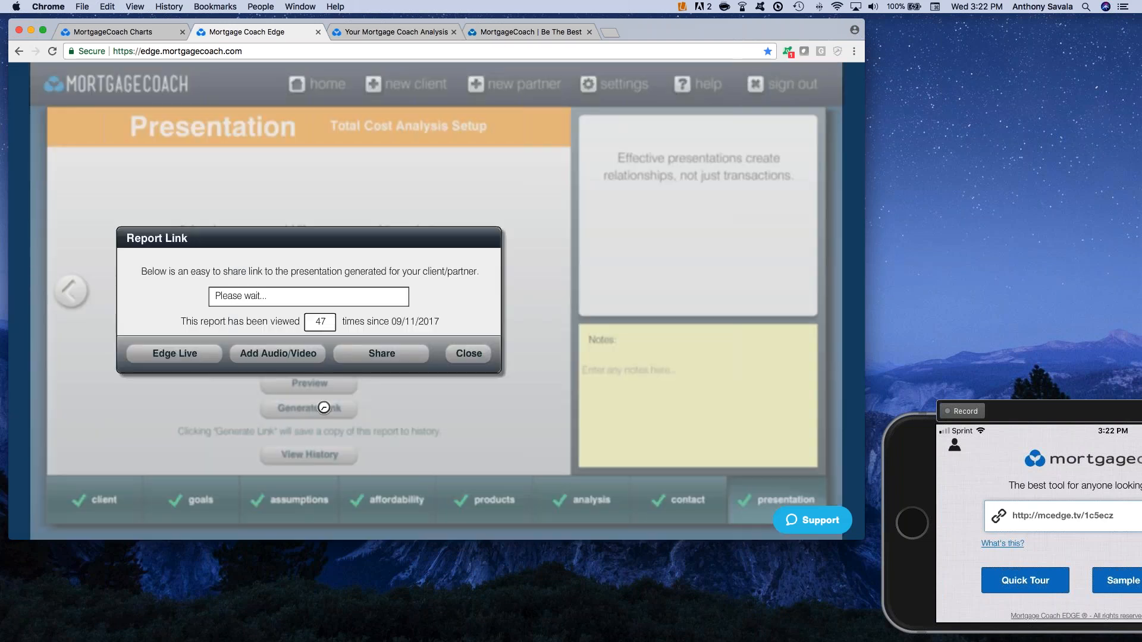
pyautogui.tripleClick(350, 294)
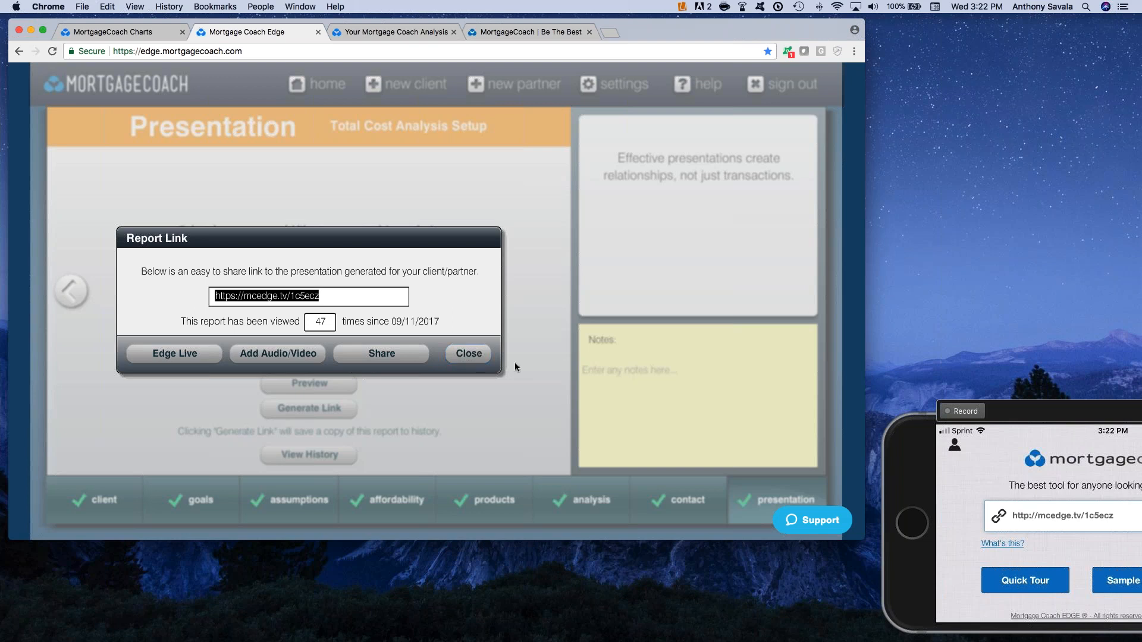
pyautogui.click(487, 357)
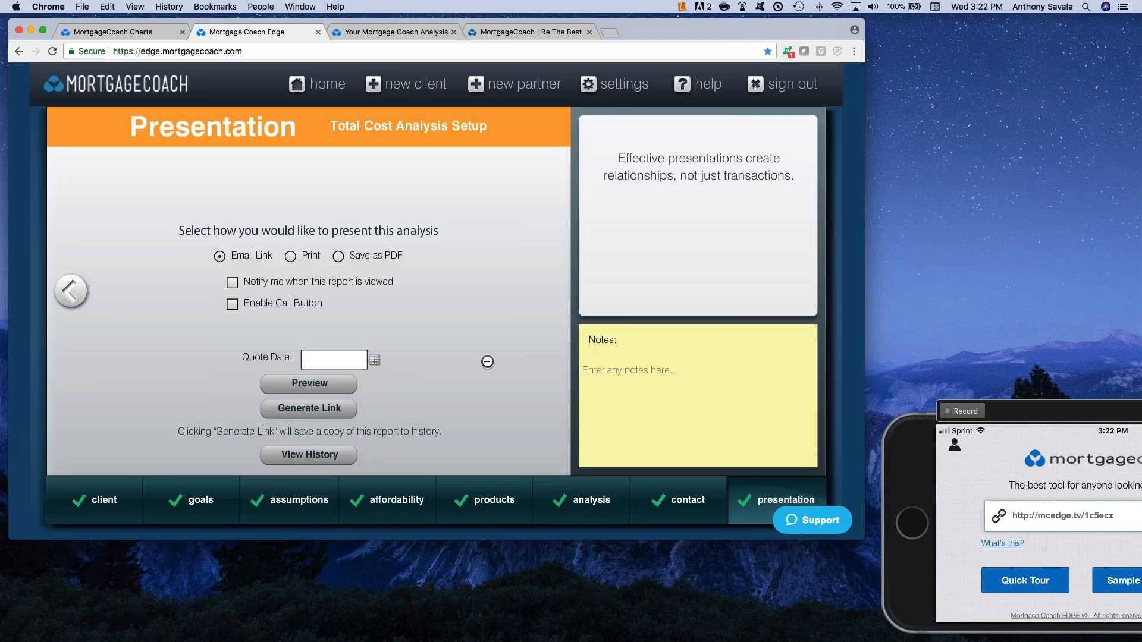
# Step: Toggle the report-viewed notification on and off, and bring the phone mirror window back into full view
pyautogui.click(232, 283)
pyautogui.click(232, 287)
pyautogui.click(910, 466)
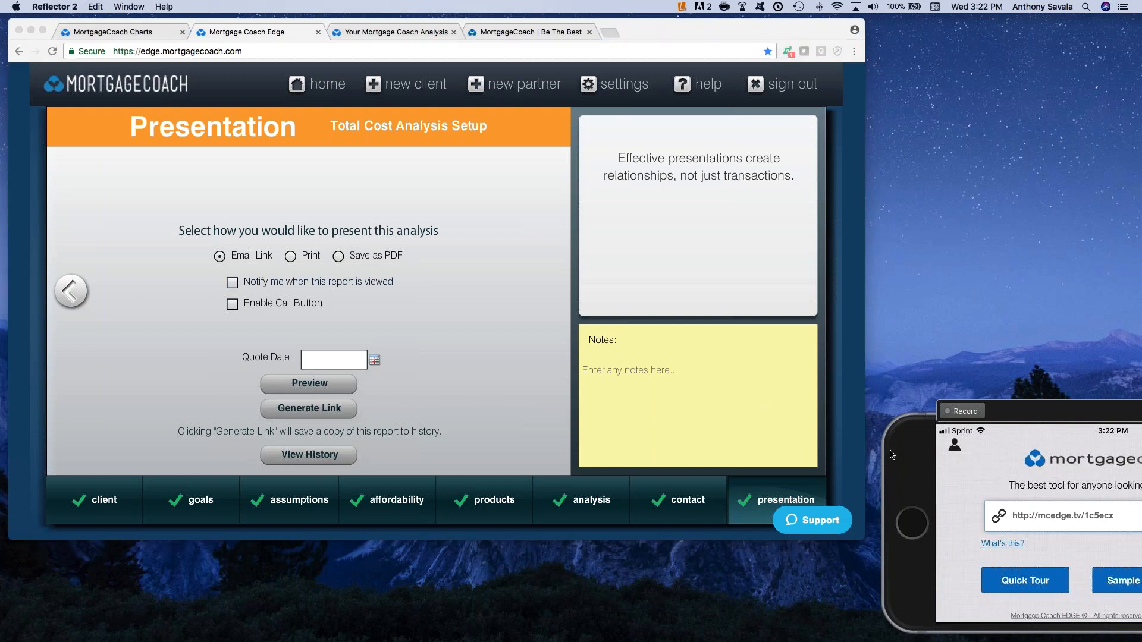
pyautogui.moveTo(892, 450); pyautogui.dragTo(630, 400)
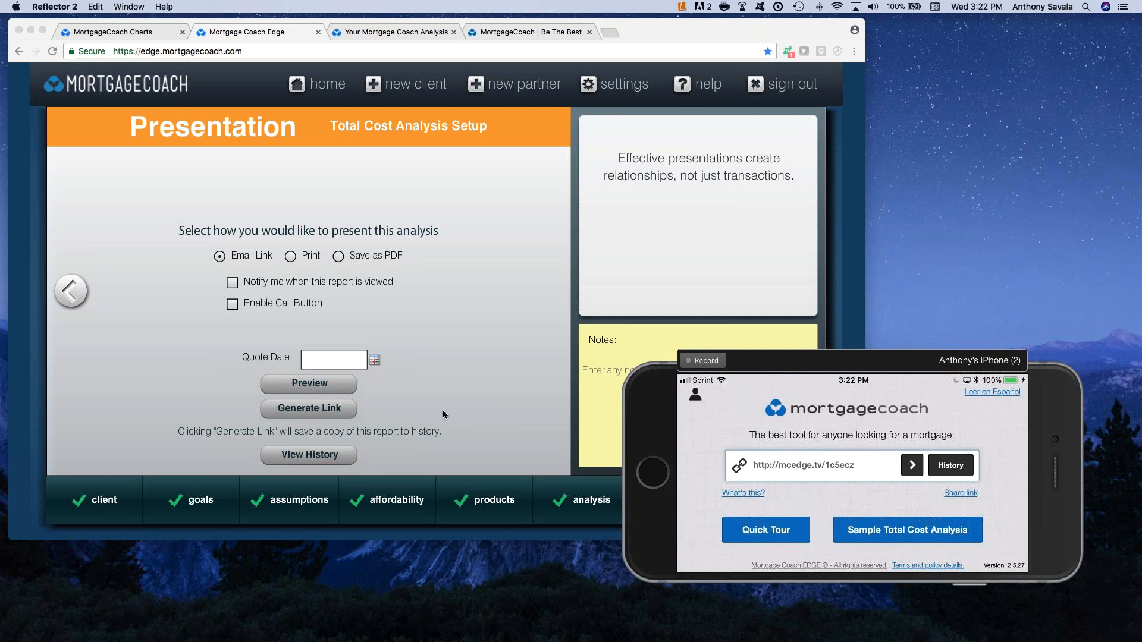
# Step: Generate the report link again and launch the Total Cost Analysis as an Edge Live session
pyautogui.click(331, 411)
pyautogui.click(330, 409)
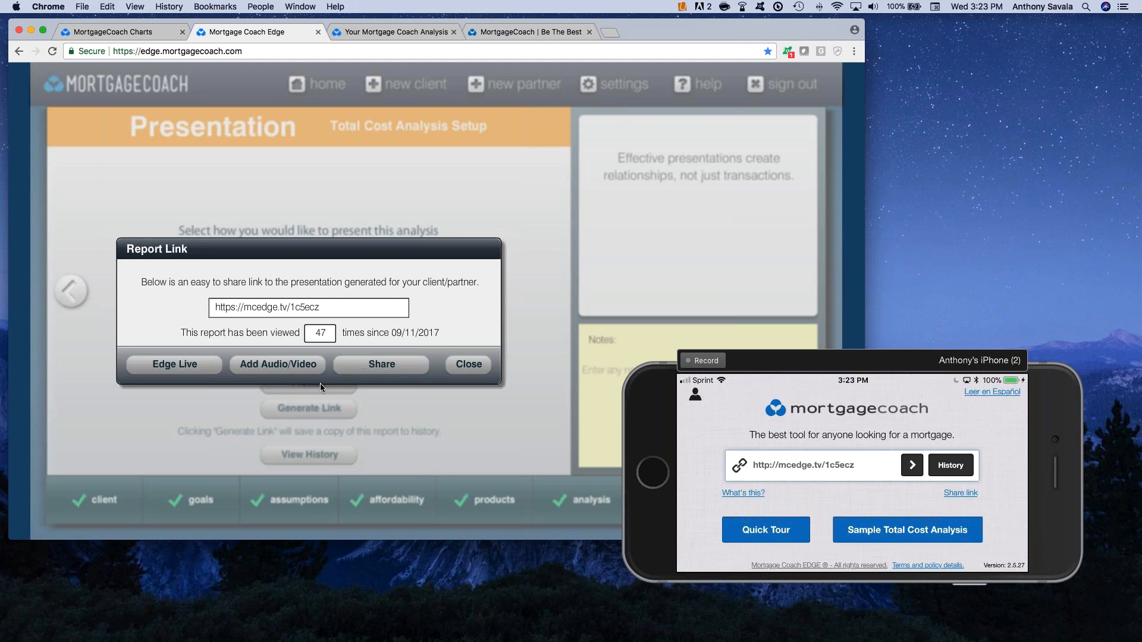
pyautogui.click(212, 373)
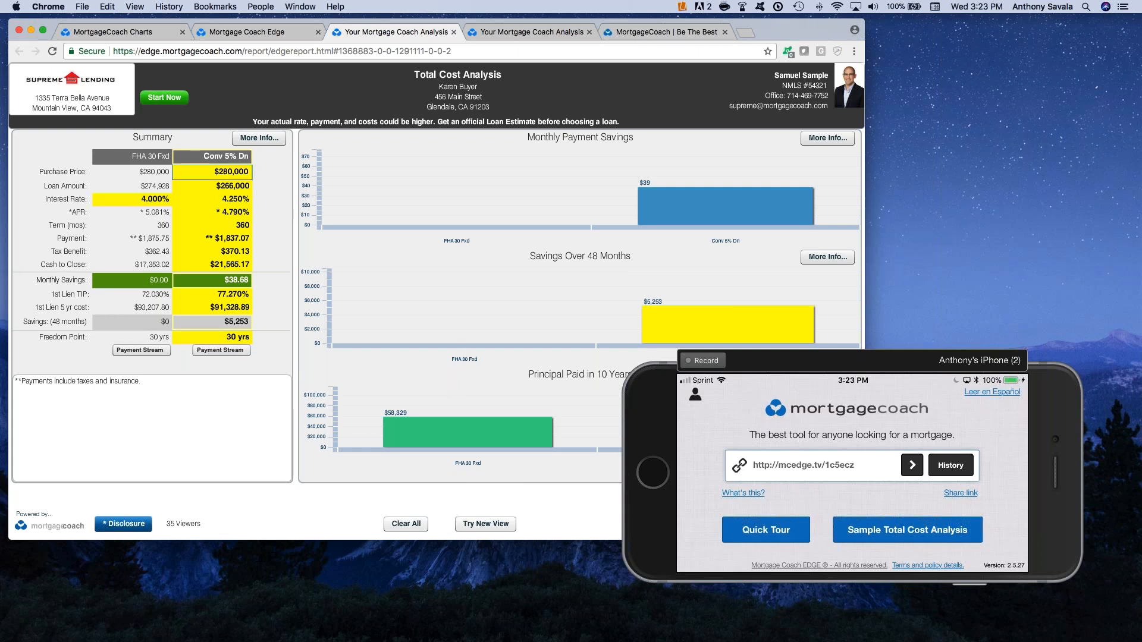
# Step: Clear the Conv 5% Dn column highlight, and highlight the Interest Rate and Cash to Close values for both loans
pyautogui.click(236, 156)
pyautogui.click(237, 194)
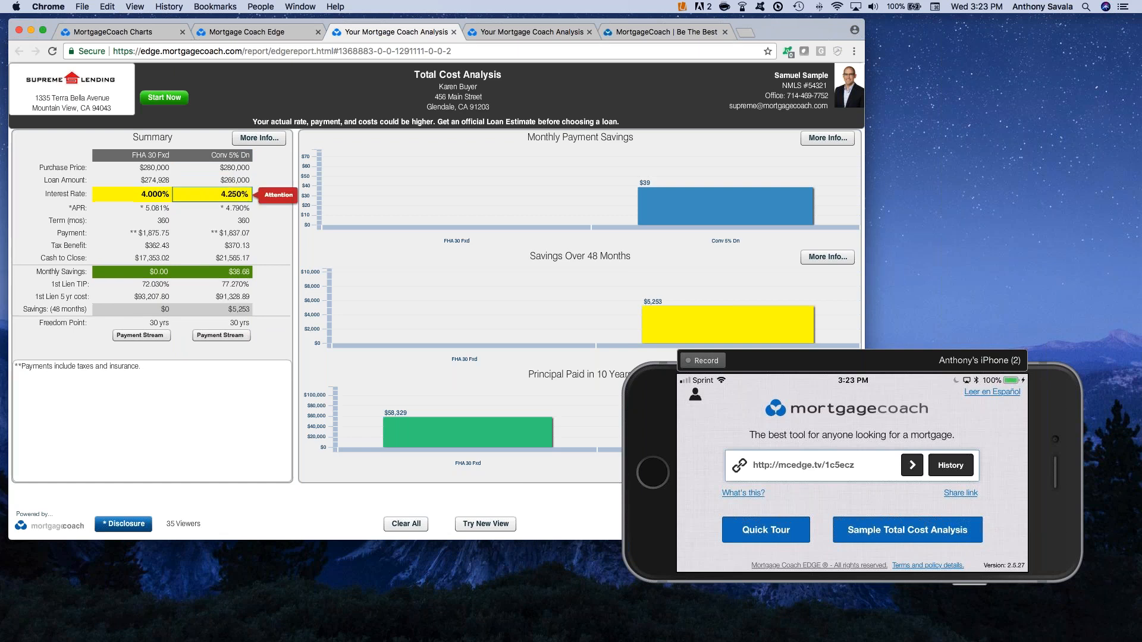
pyautogui.click(241, 258)
pyautogui.click(158, 261)
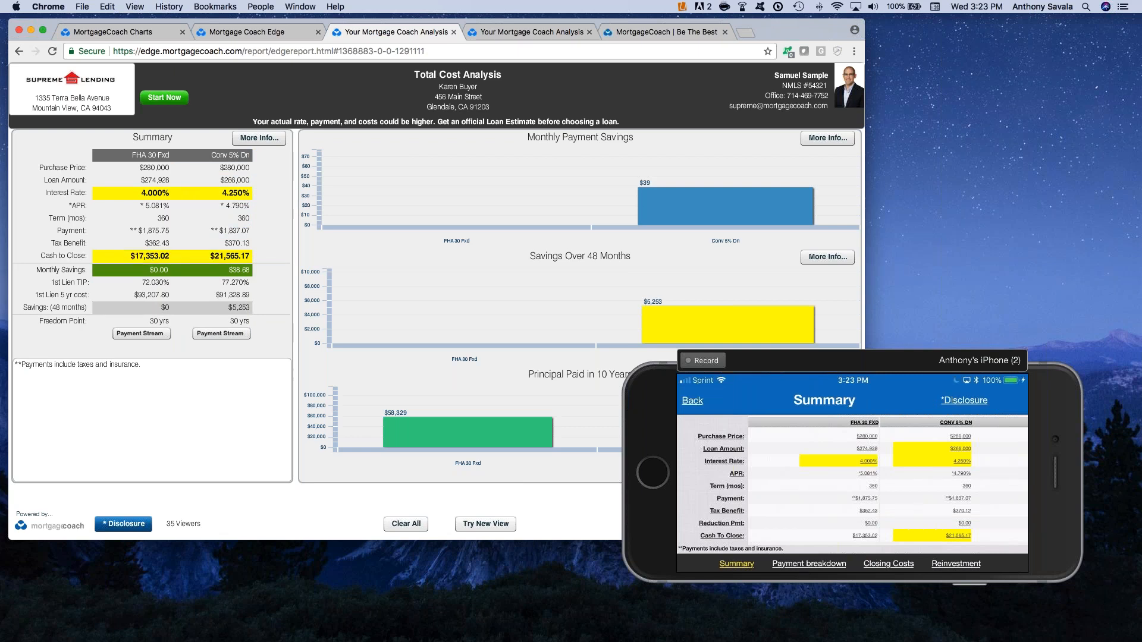
pyautogui.click(708, 222)
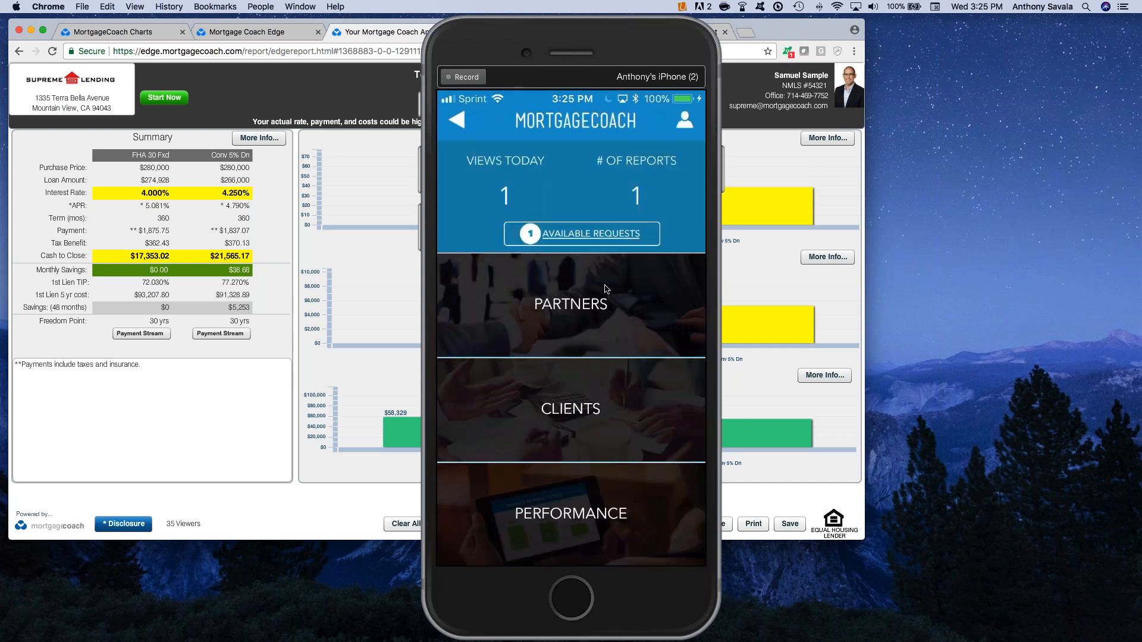
pyautogui.click(697, 30)
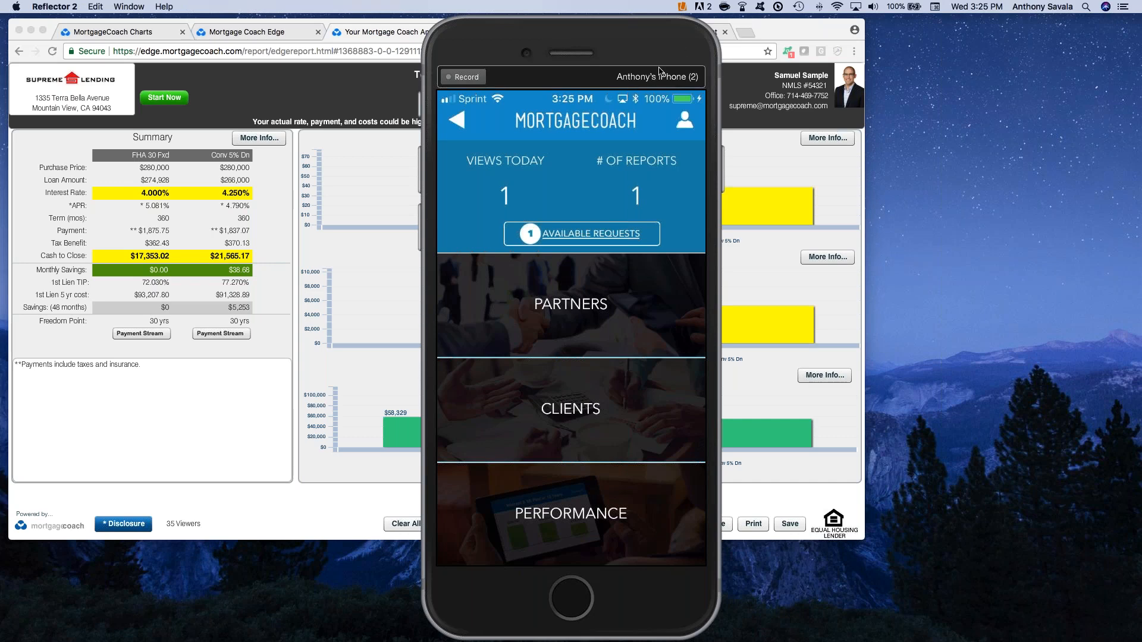
pyautogui.click(702, 31)
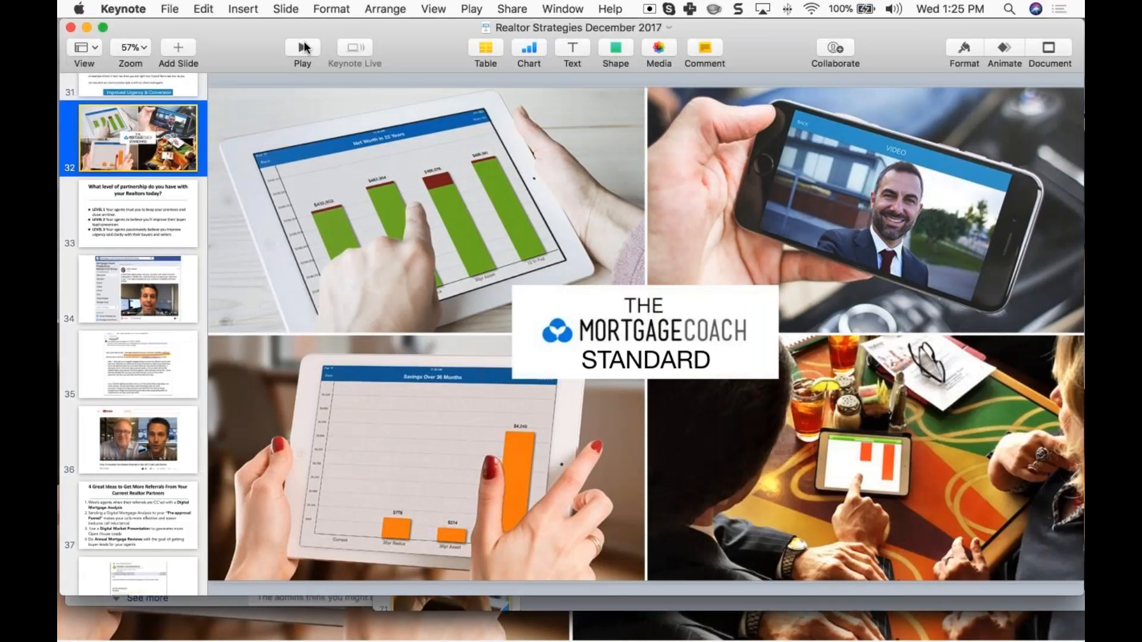
# Step: Play the Realtor Strategies December 2017 slideshow in Keynote from the "The Mortgagecoach Standard" slide
pyautogui.click(304, 48)
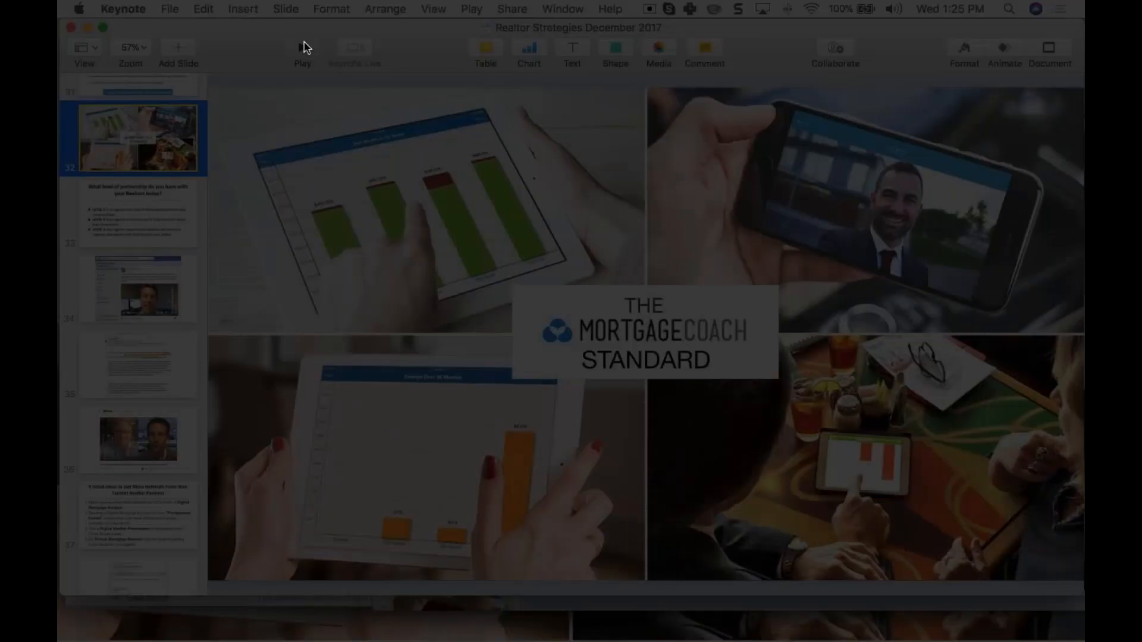